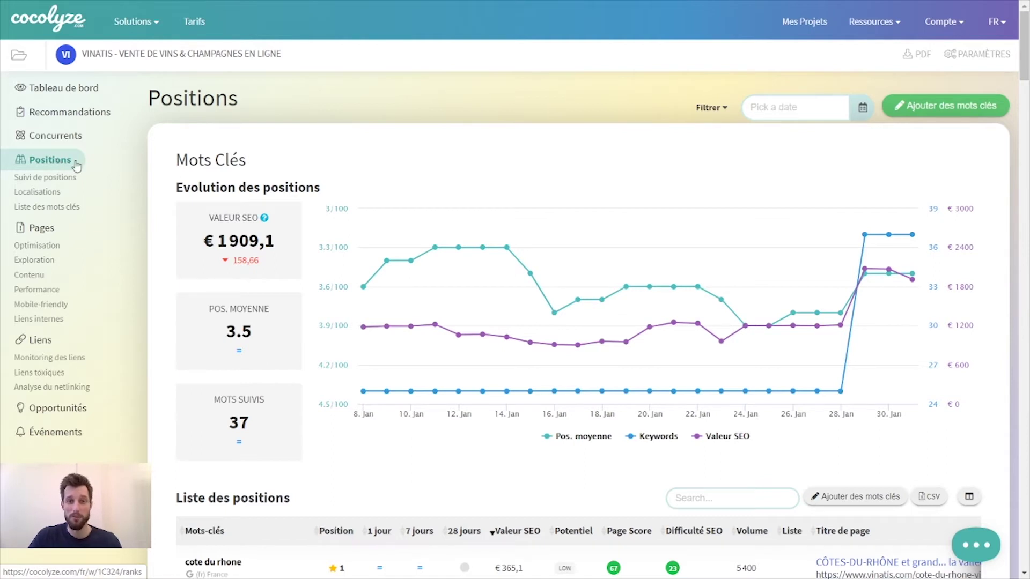
Open the SERP analysis of the keyword "cote du rhone" from the list of tracked positions
scroll(322, 143, down, 5)
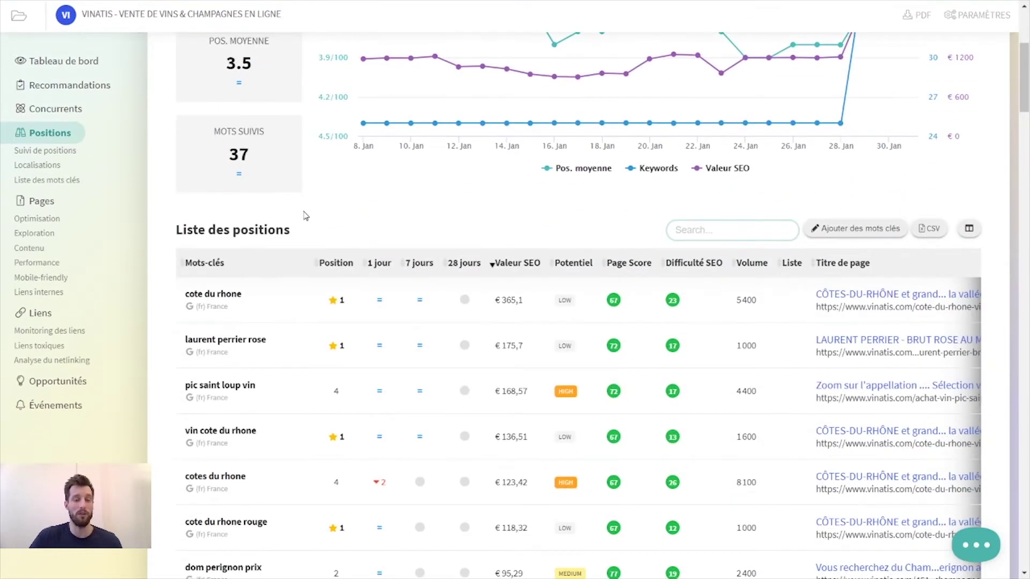
scroll(304, 213, down, 3)
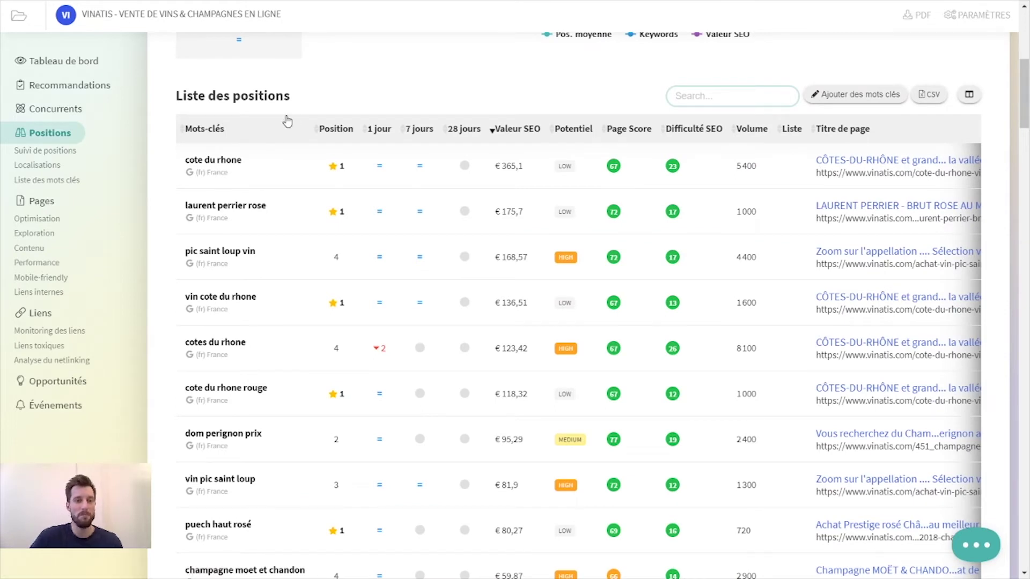
click(231, 166)
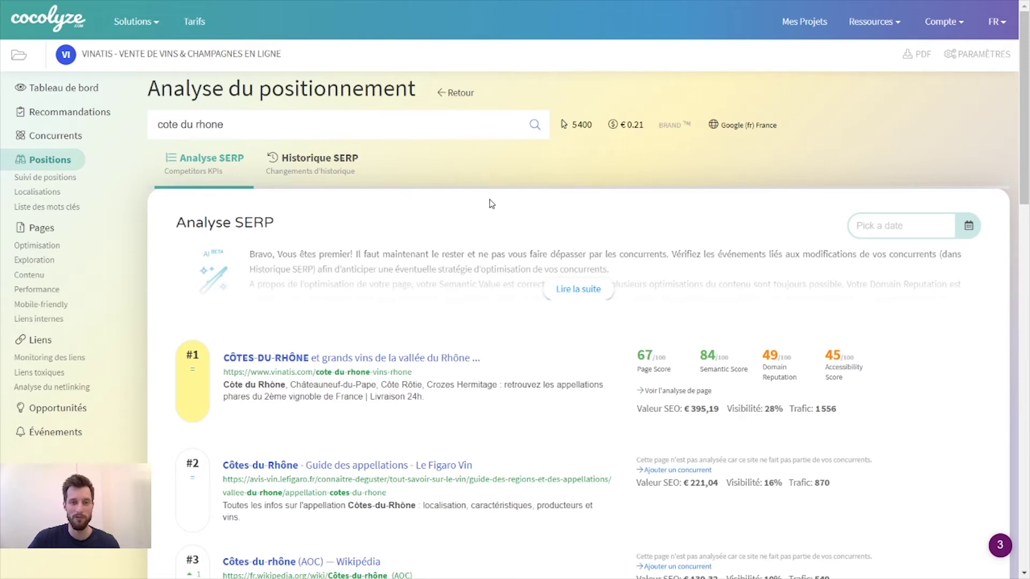
Examine the ranked pages for "cote du rhone", from the project's own result down to the highlighted competitors
scroll(490, 203, down, 1)
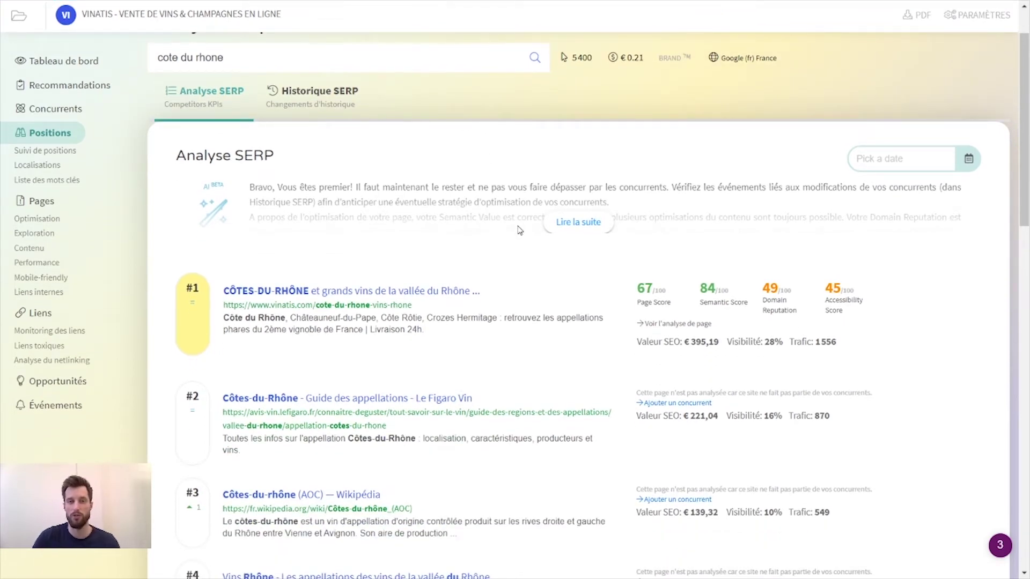
scroll(520, 230, down, 3)
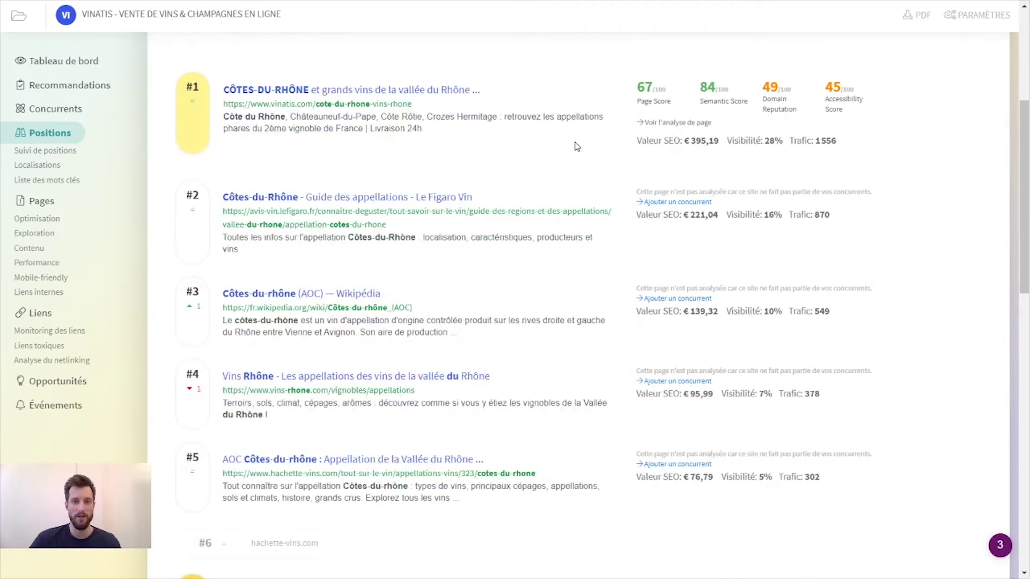
scroll(571, 201, up, 2)
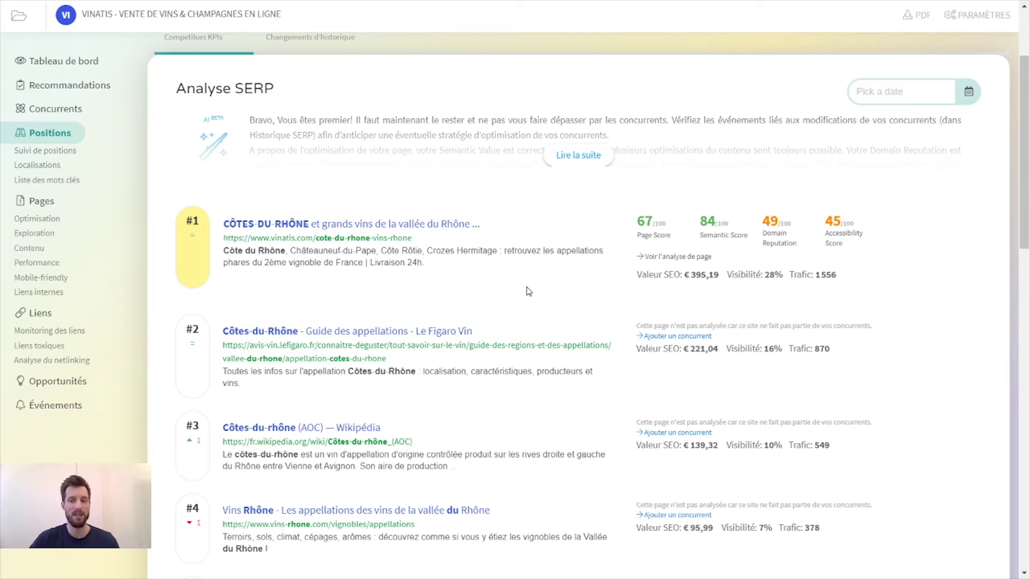
scroll(528, 292, down, 1)
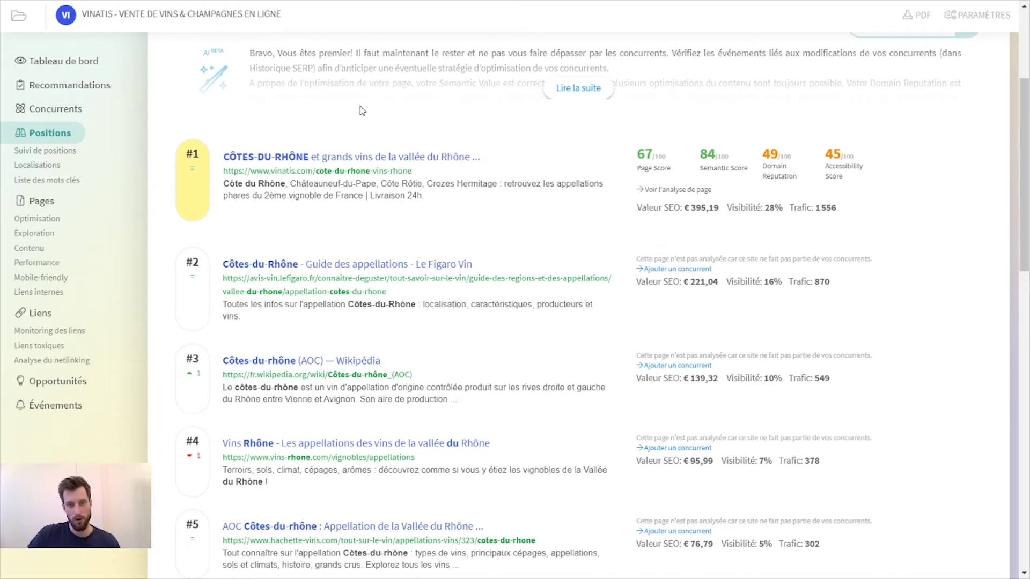
scroll(549, 263, down, 2)
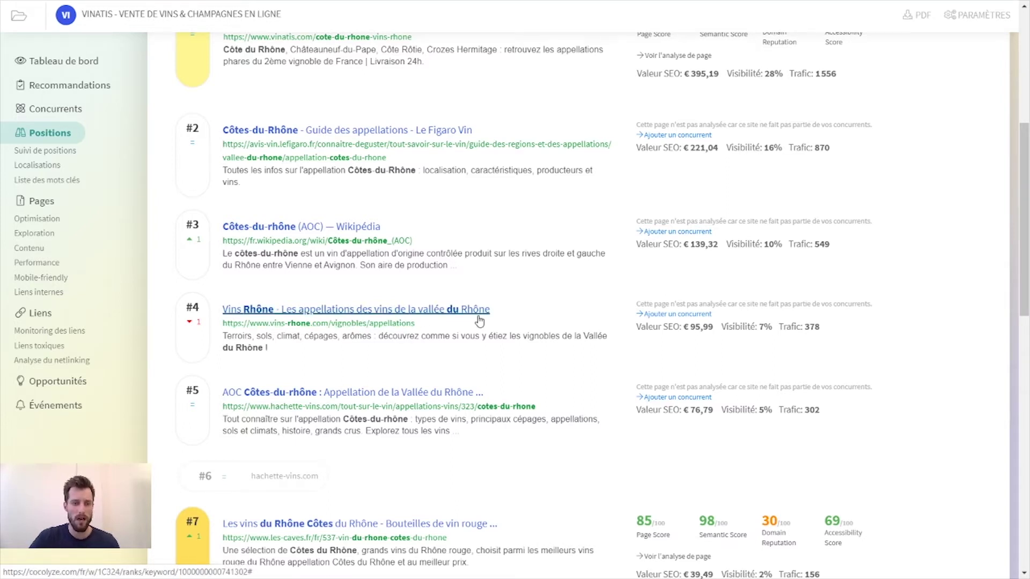
scroll(373, 334, down, 6)
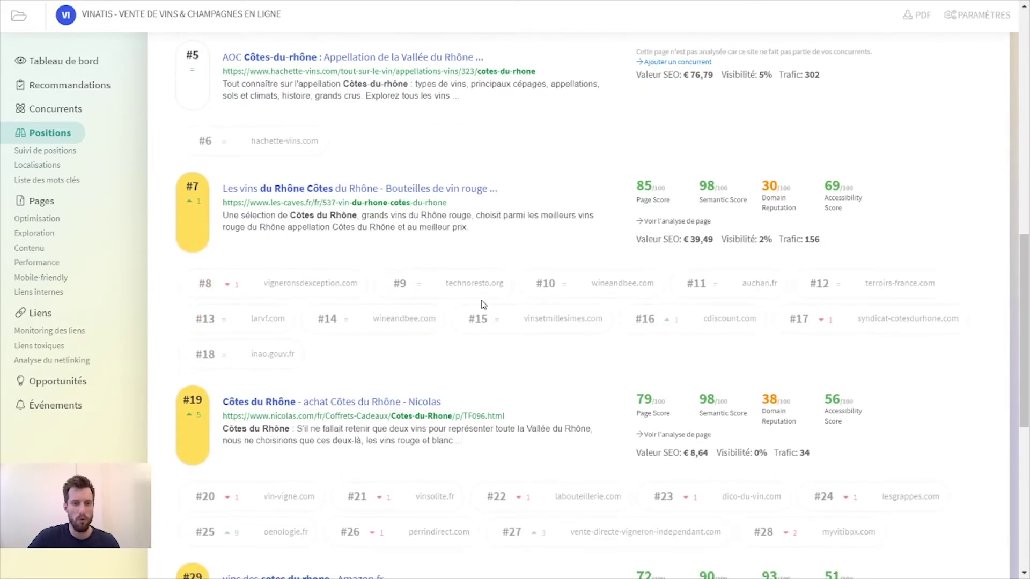
Expand the wineandbee.com result ranked #10 and start adding it as a competitor
click(594, 292)
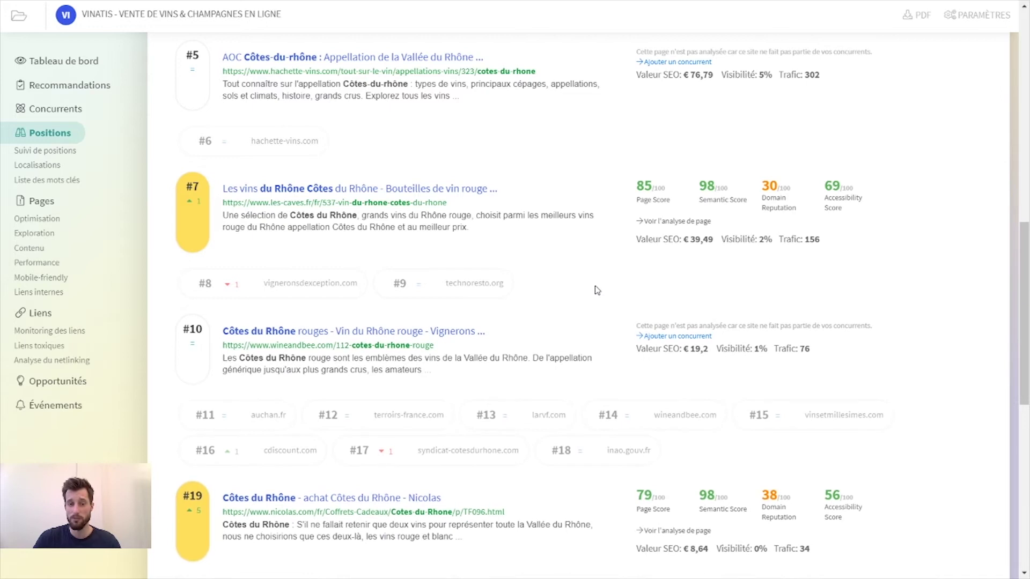
click(687, 343)
scroll(786, 327, down, 2)
scroll(786, 327, down, 9)
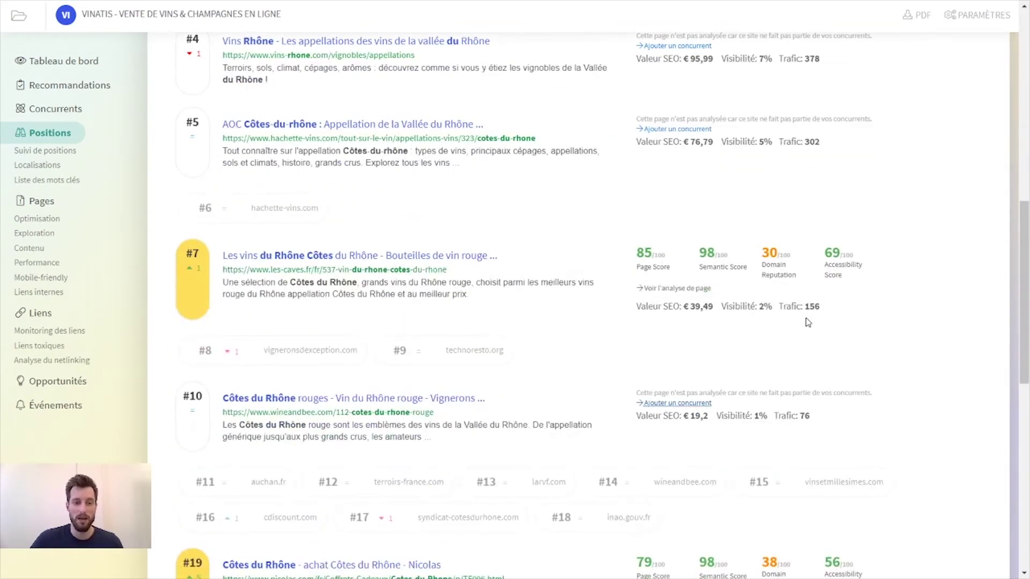
Compare the page, semantic, domain reputation and accessibility scores of vinatis.com with those of the competitors ranked for "cote du rhone"
scroll(808, 322, down, 3)
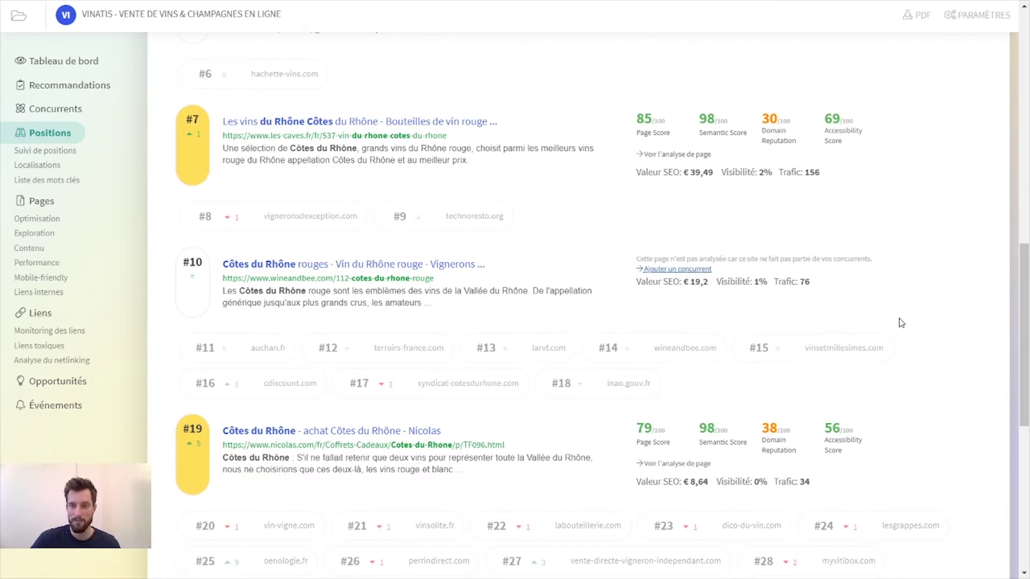
scroll(891, 313, down, 1)
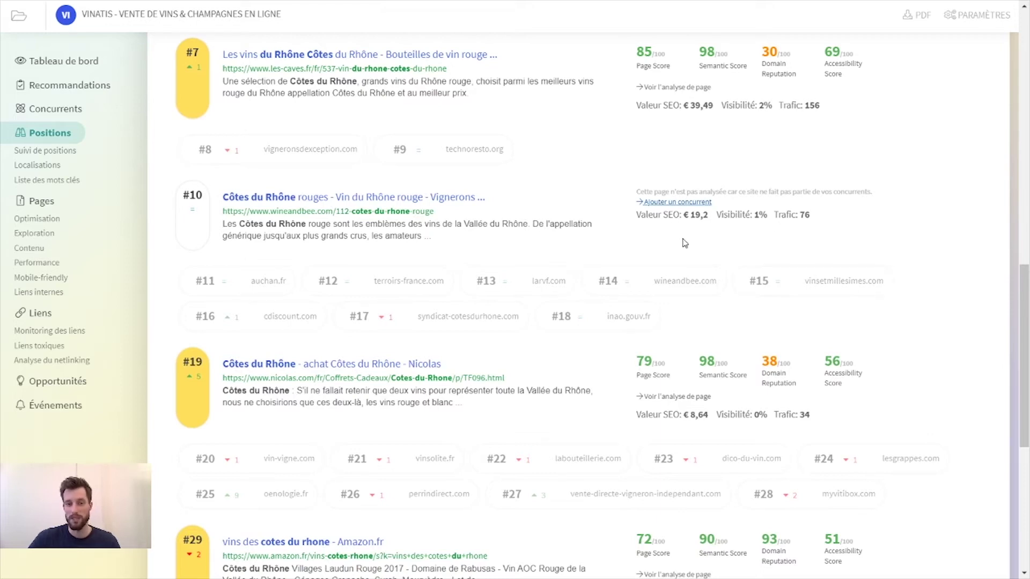
scroll(685, 182, down, 1)
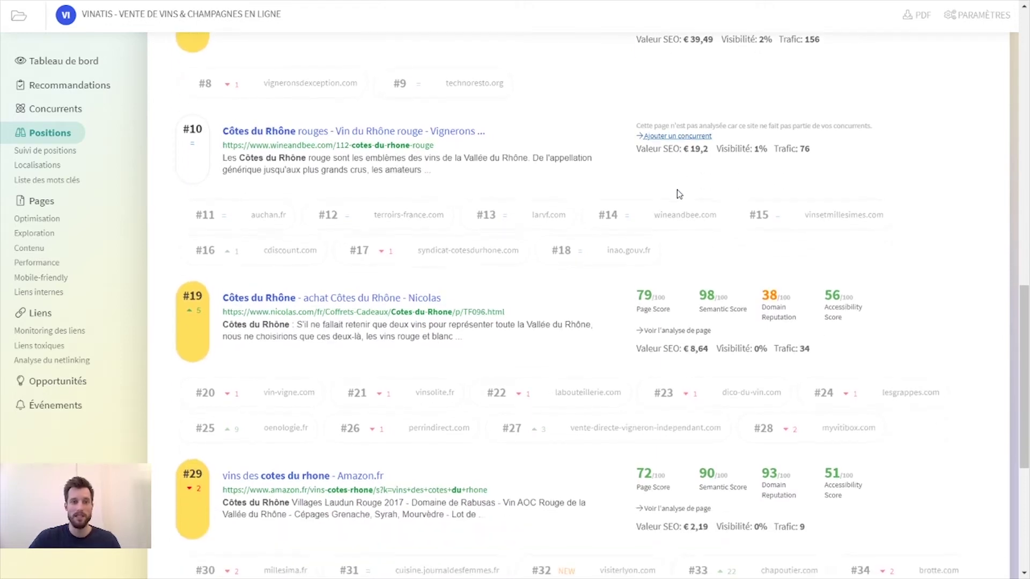
scroll(679, 194, up, 3)
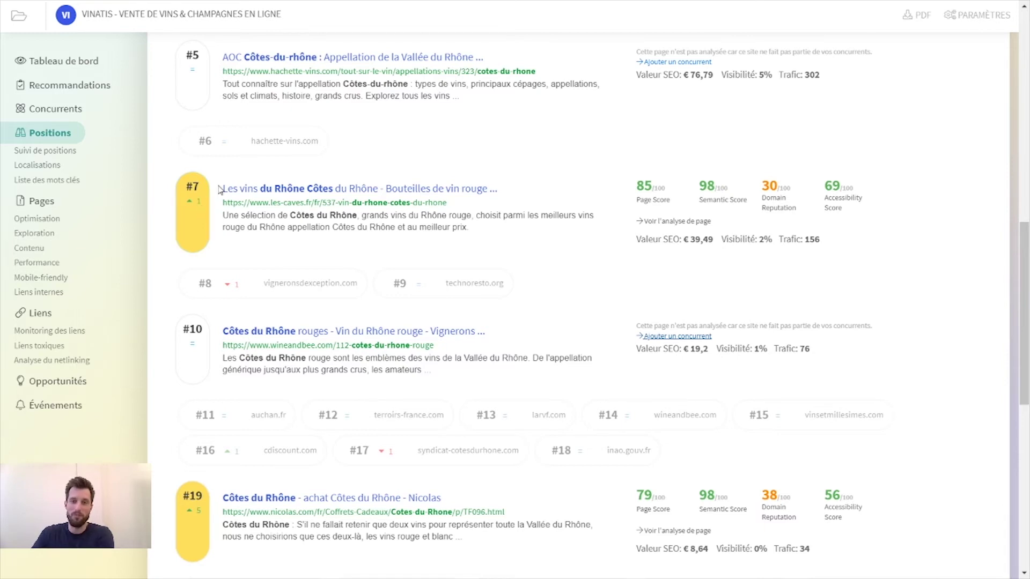
scroll(213, 191, up, 10)
scroll(513, 221, down, 7)
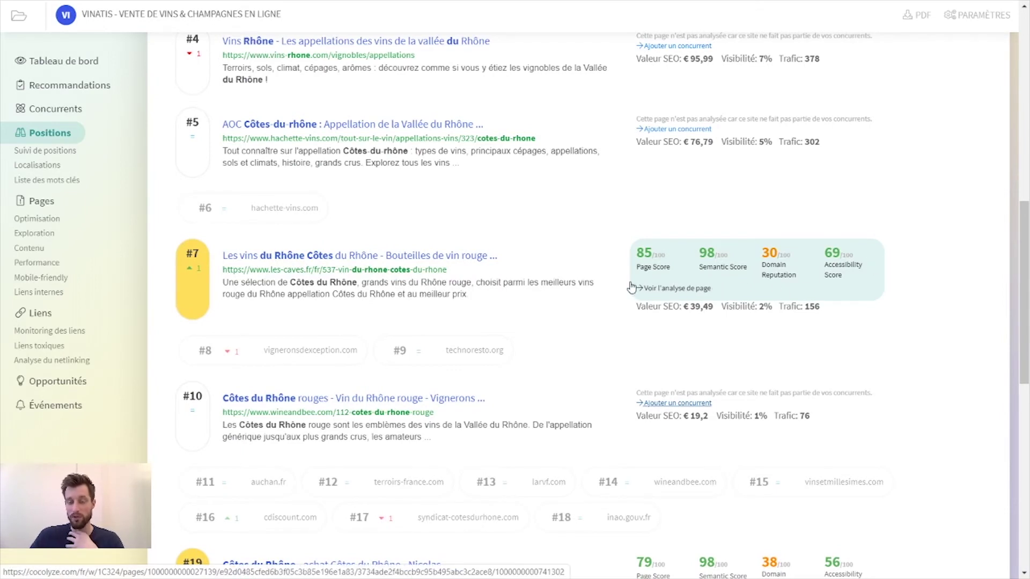
scroll(832, 284, up, 3)
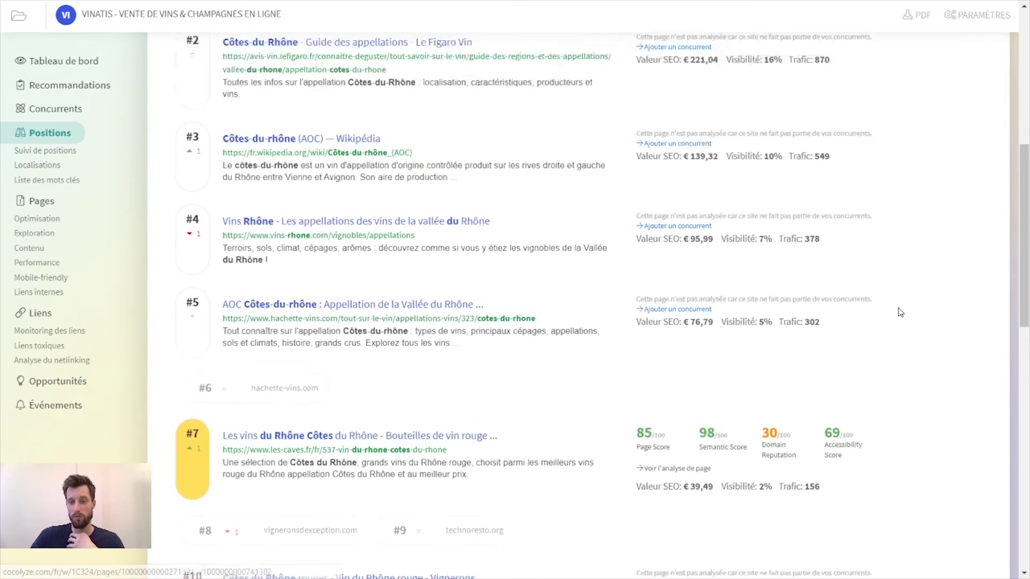
scroll(901, 313, up, 2)
scroll(902, 312, up, 1)
scroll(901, 313, down, 1)
scroll(902, 320, up, 1)
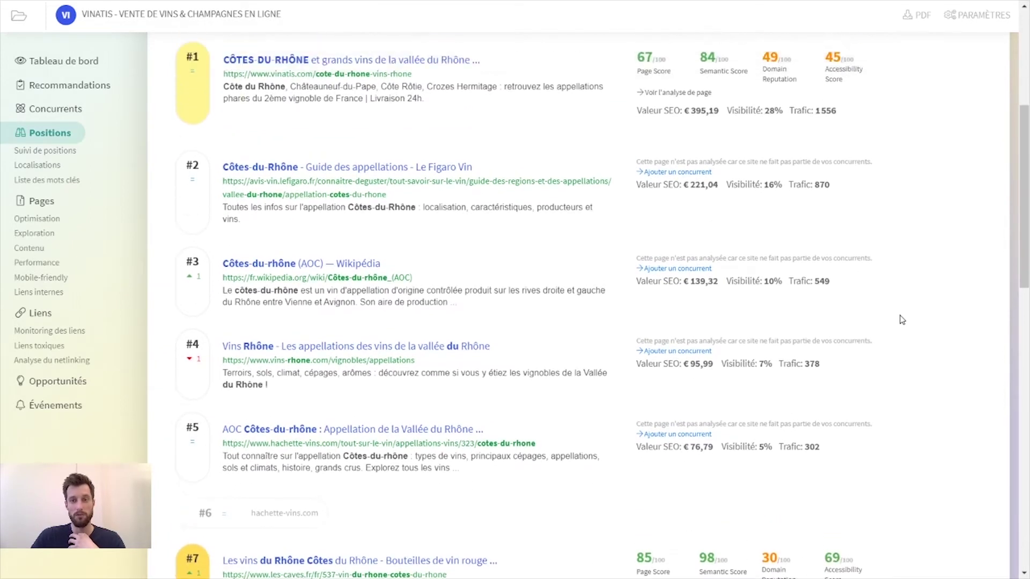
scroll(902, 320, down, 2)
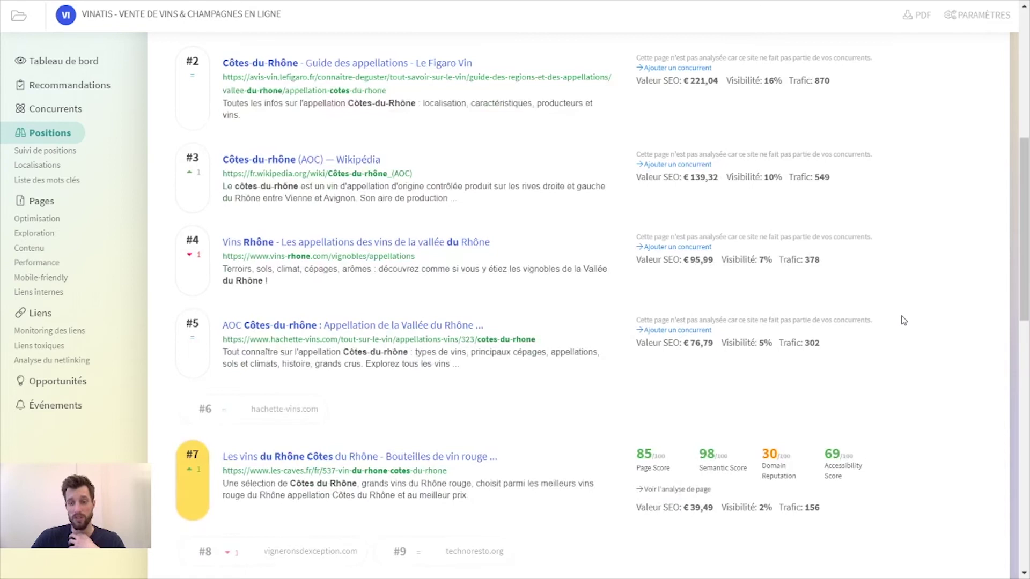
scroll(903, 320, up, 2)
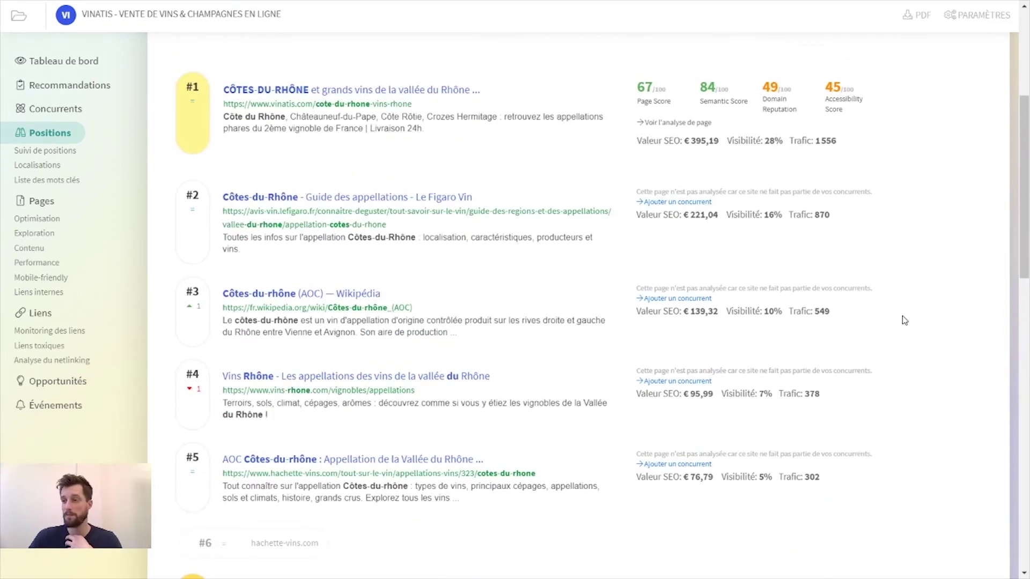
scroll(904, 321, down, 6)
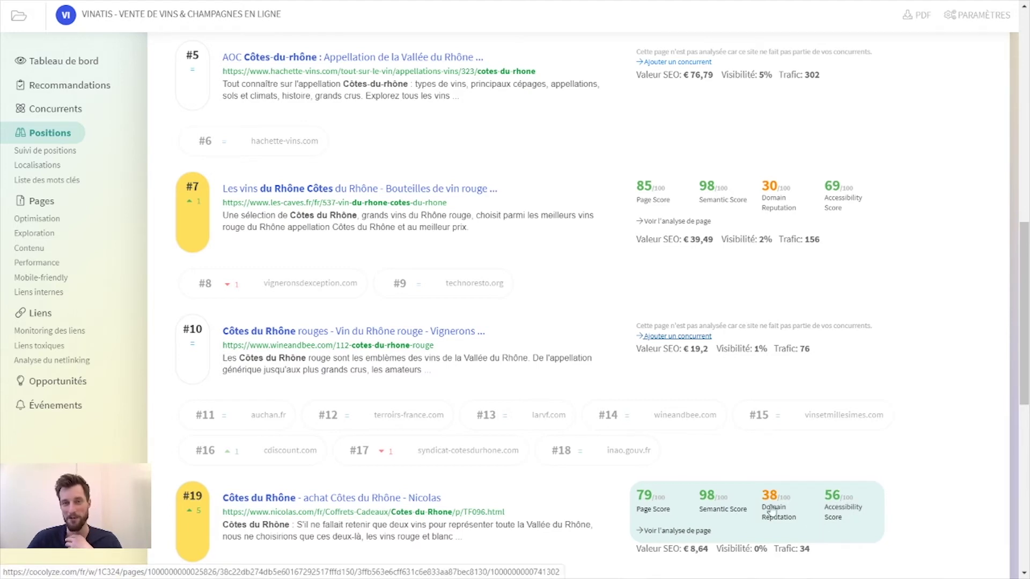
scroll(368, 289, up, 1)
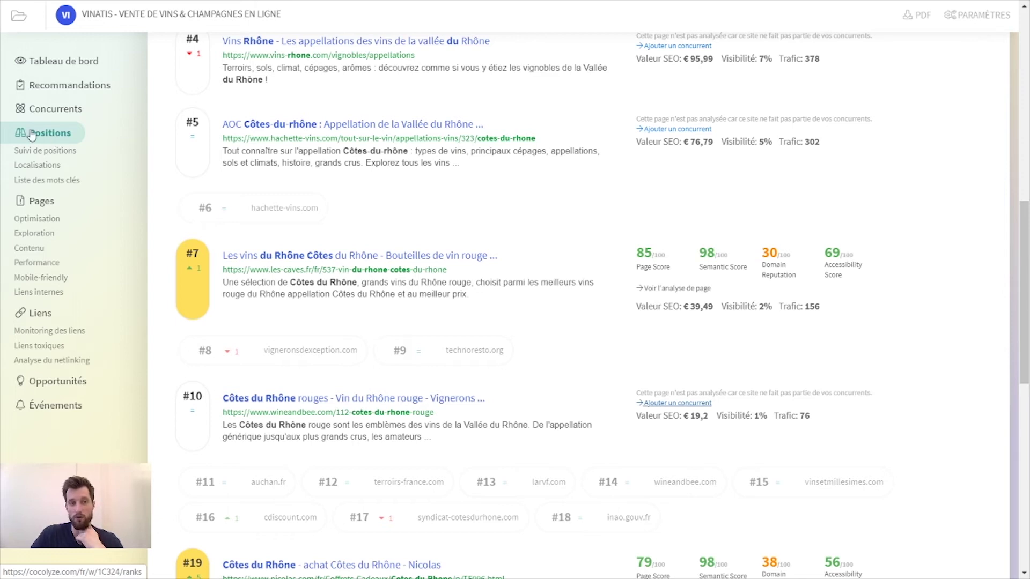
scroll(441, 213, up, 3)
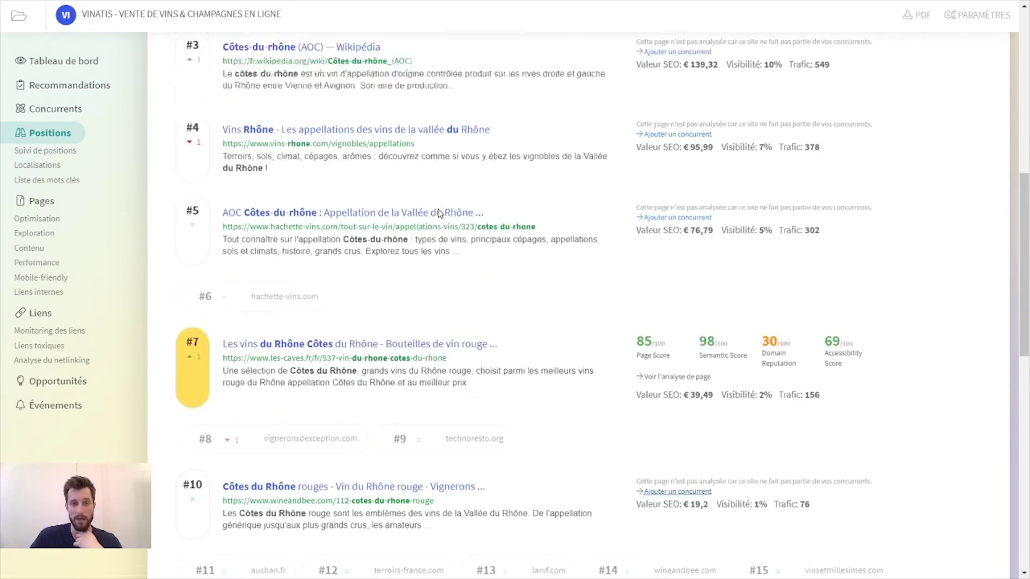
scroll(531, 172, up, 3)
scroll(537, 170, down, 6)
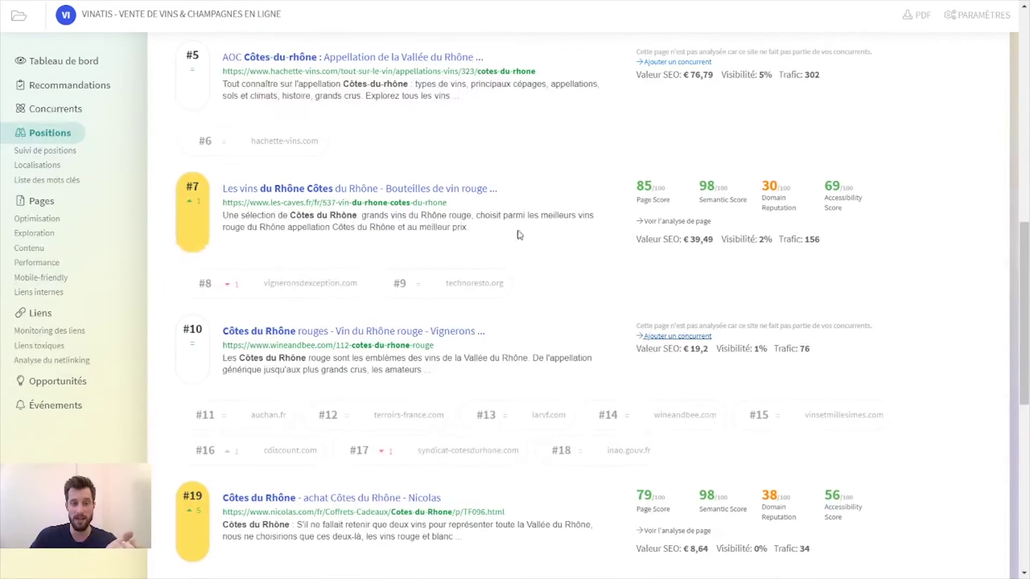
scroll(392, 172, up, 5)
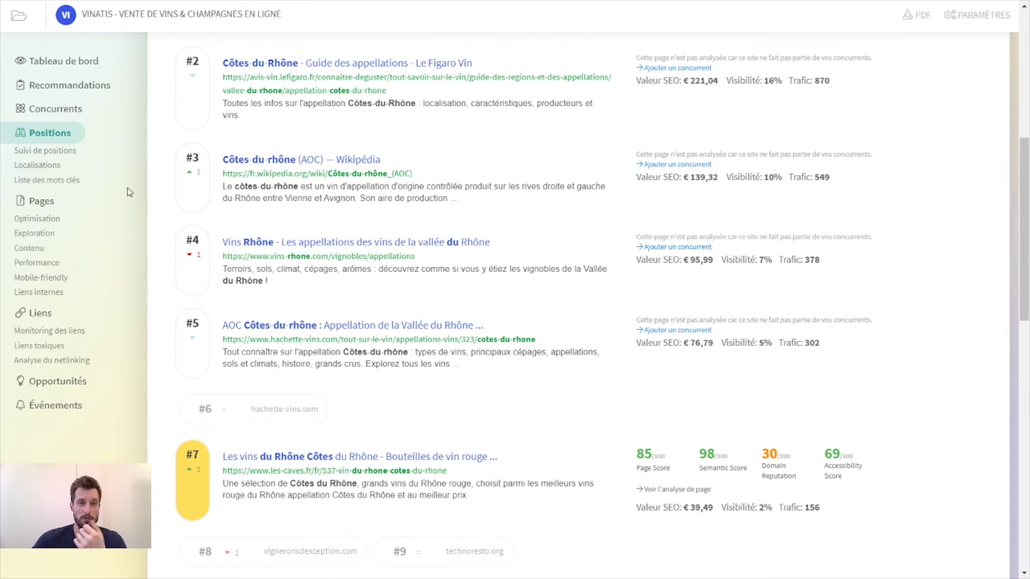
Review the project's competition charts and competitive mapping, and open the detailed analysis of the competitor les-caves.fr
click(50, 108)
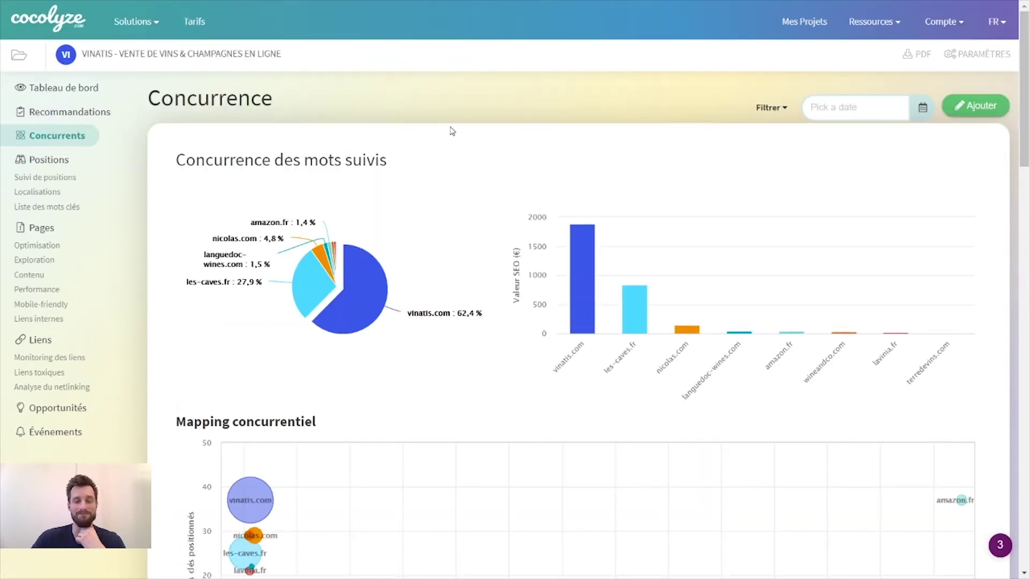
scroll(452, 131, down, 3)
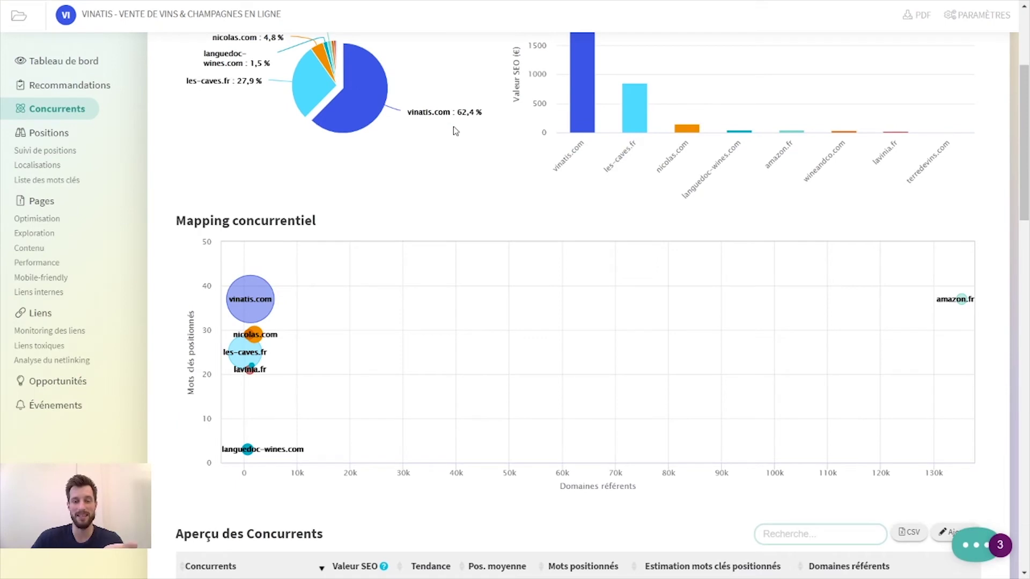
scroll(454, 131, up, 1)
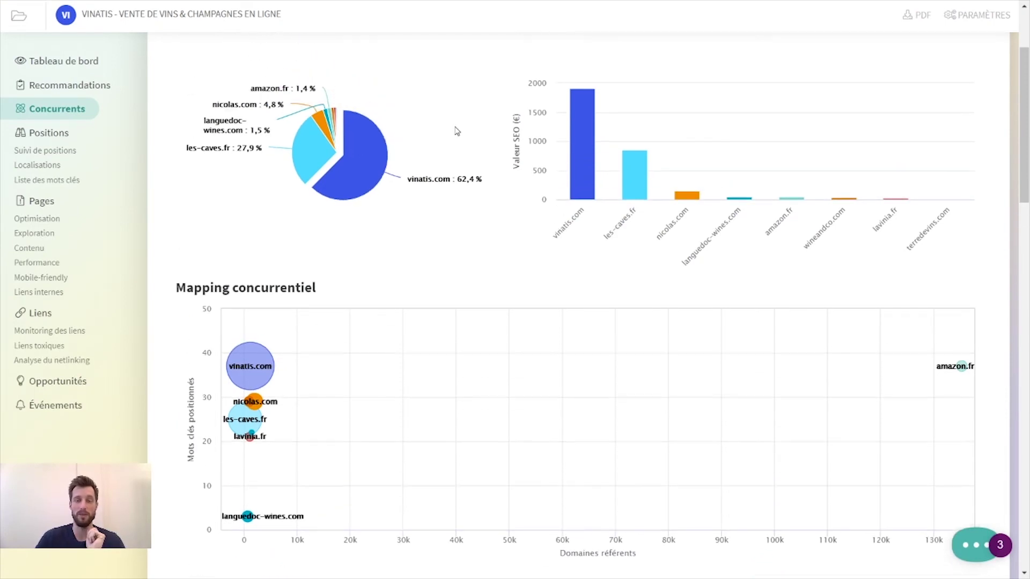
scroll(471, 175, down, 2)
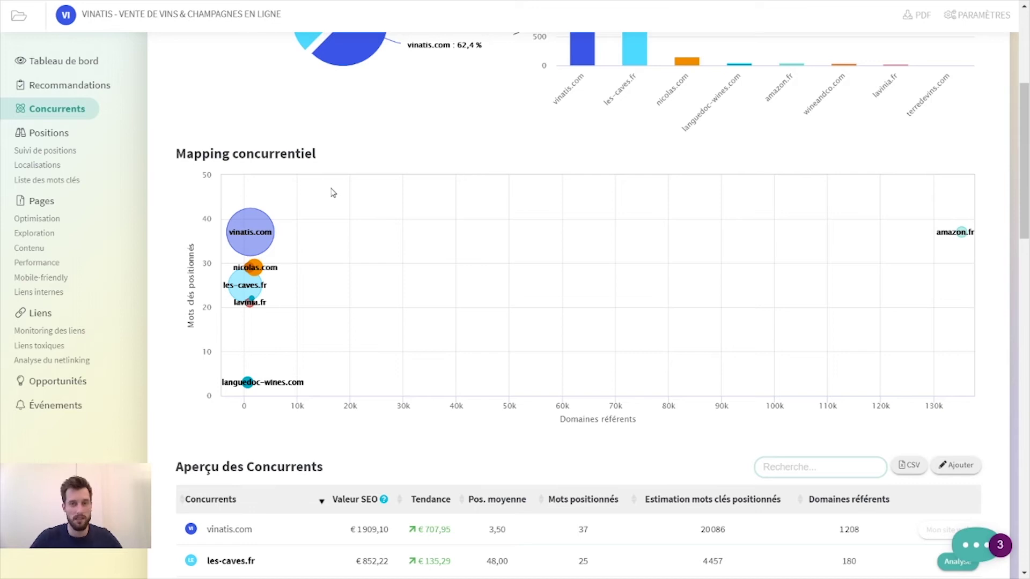
scroll(311, 166, down, 5)
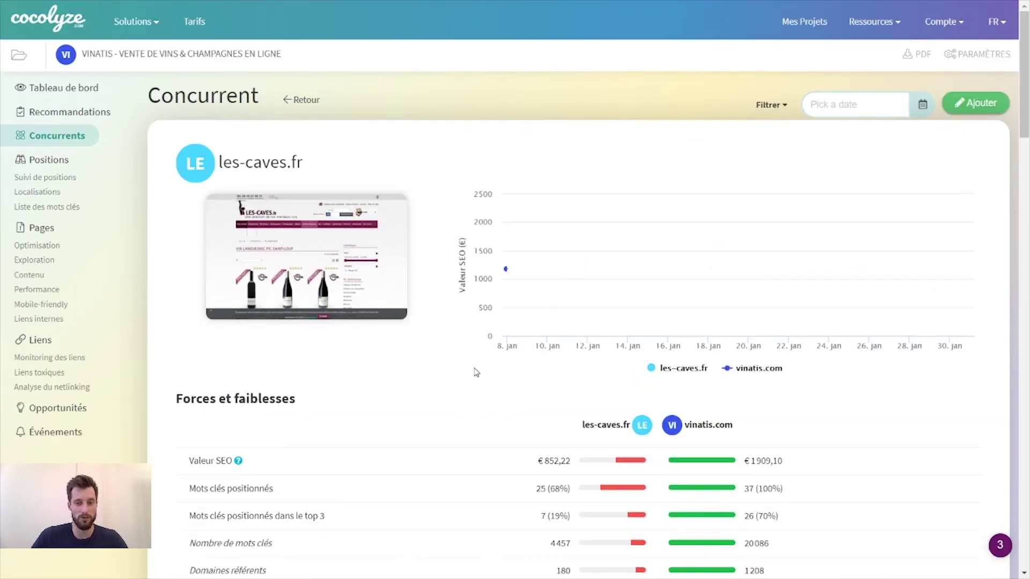
Open the SERP analysis of "bouteille dom perignon" from the compared positions of les-caves.fr and vinatis.com
scroll(447, 154, down, 5)
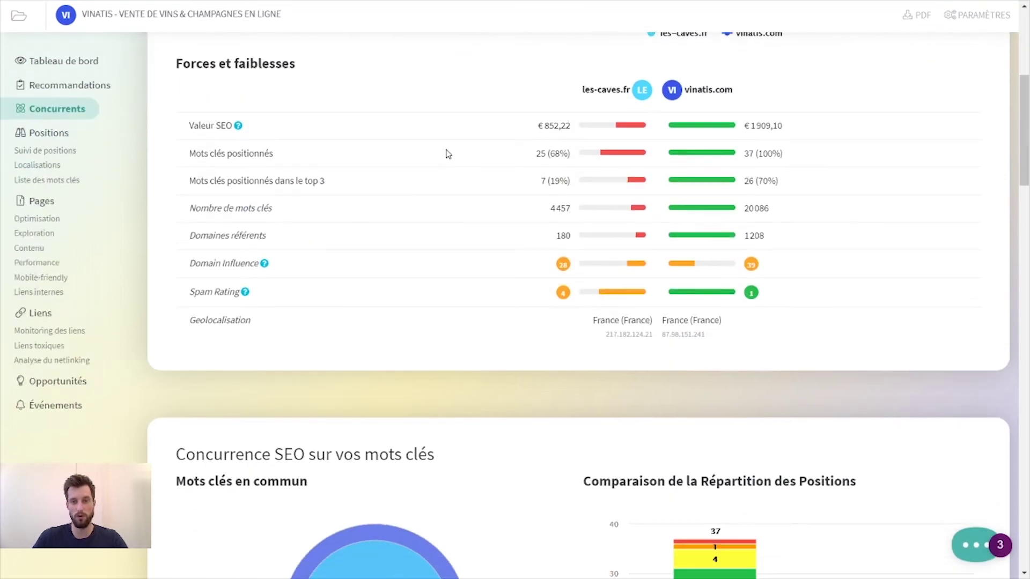
scroll(449, 154, down, 12)
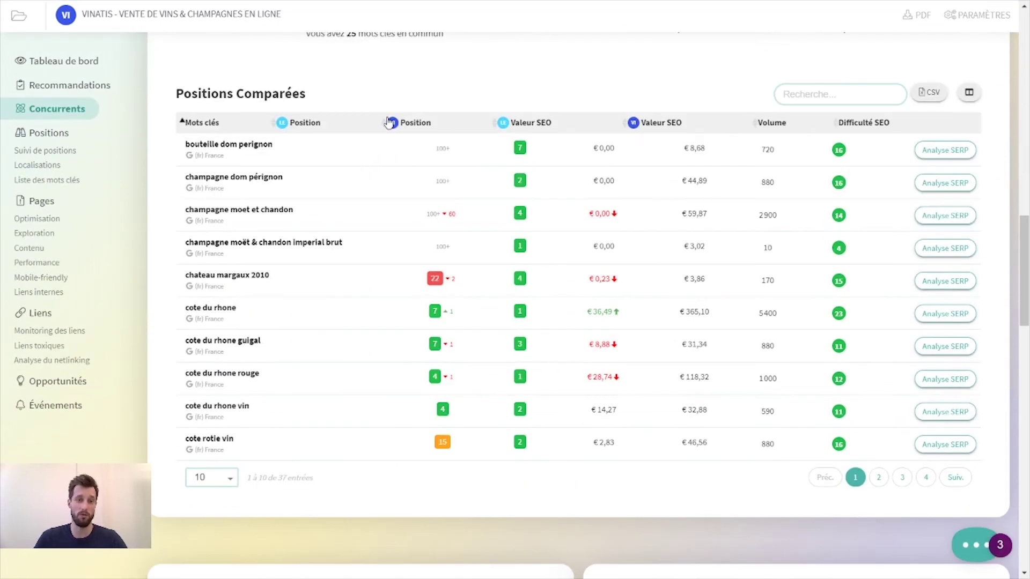
click(237, 146)
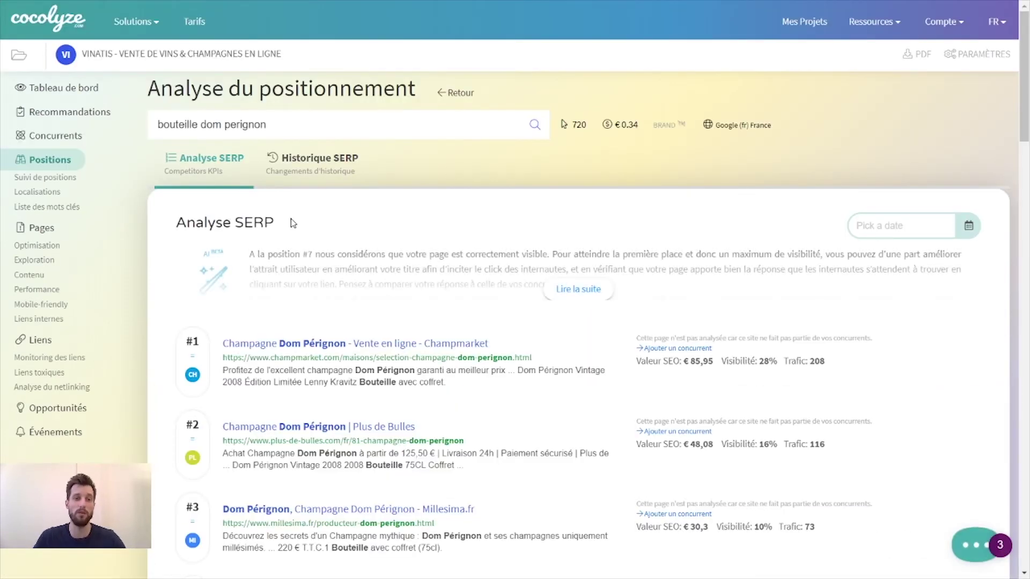
Add champmarket.com, the site ranked #1 for "bouteille dom perignon", to the project's tracked competitors
scroll(343, 226, down, 3)
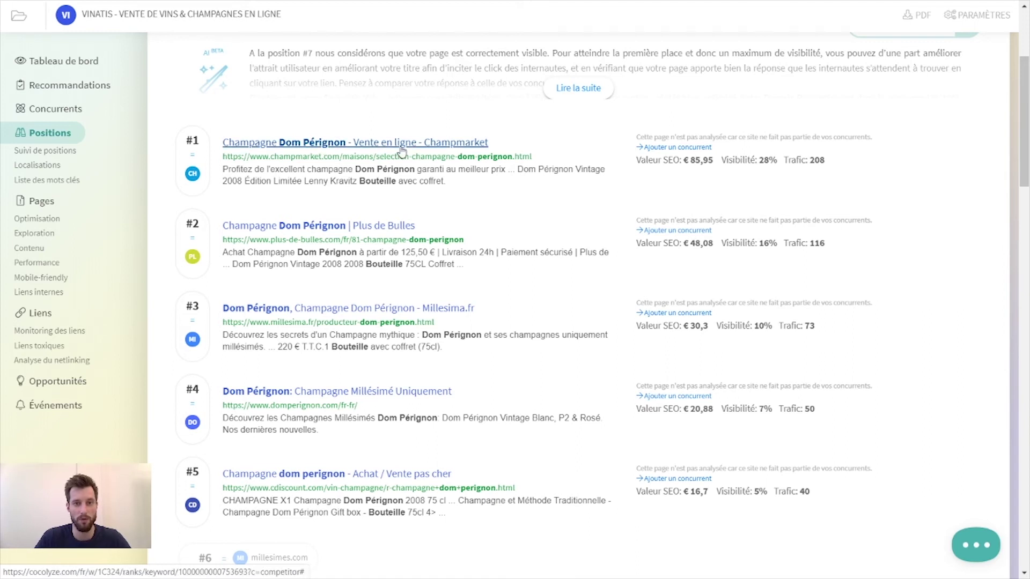
click(651, 147)
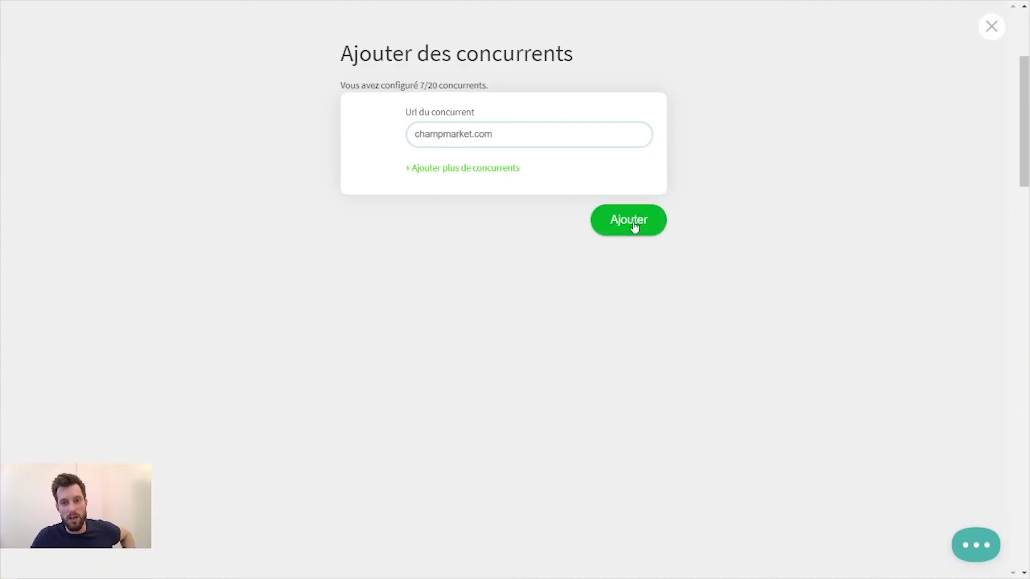
click(630, 221)
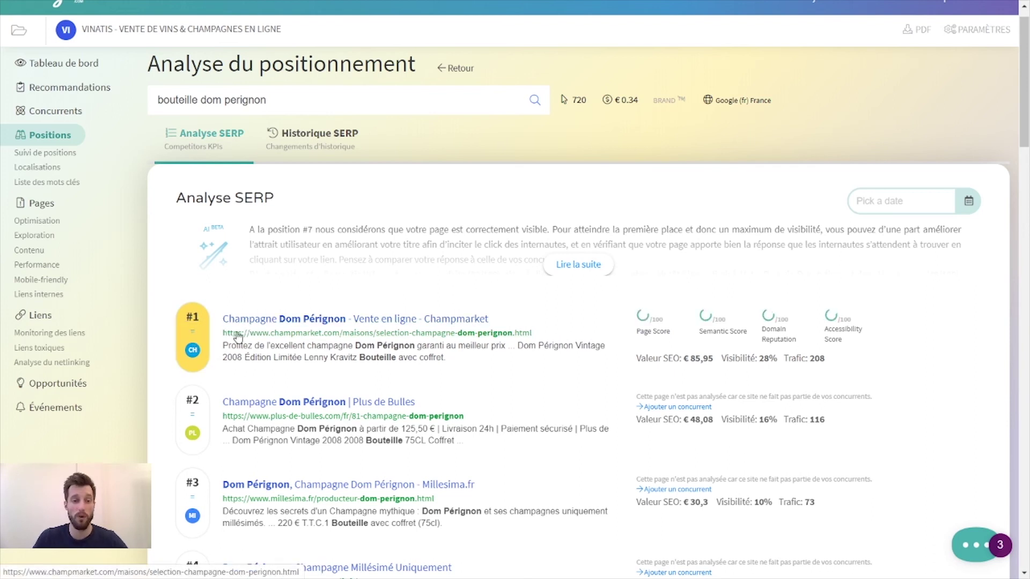
Open the detailed analysis of champmarket.com from the project's competitors overview
click(56, 111)
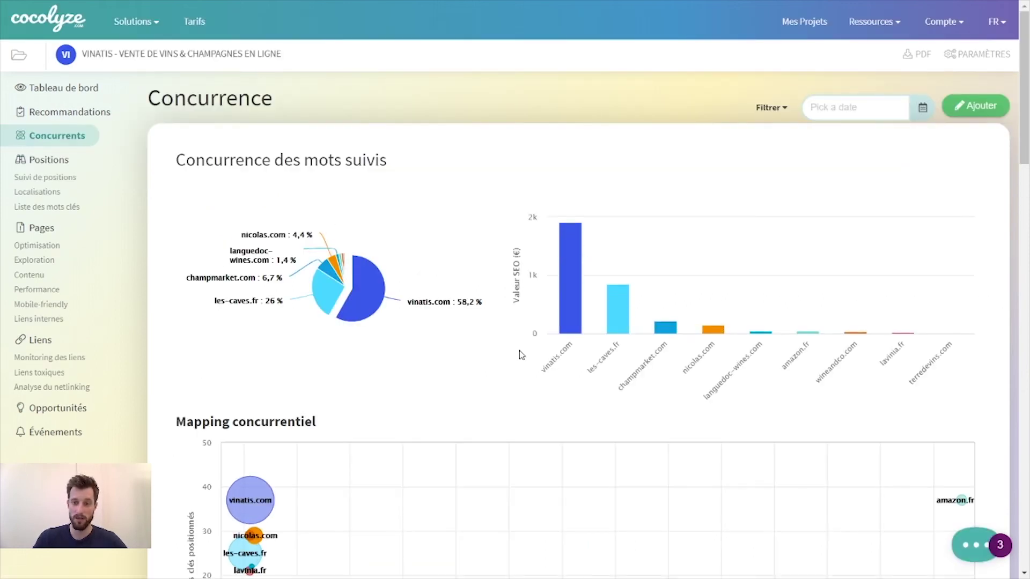
scroll(515, 353, down, 3)
scroll(408, 249, down, 5)
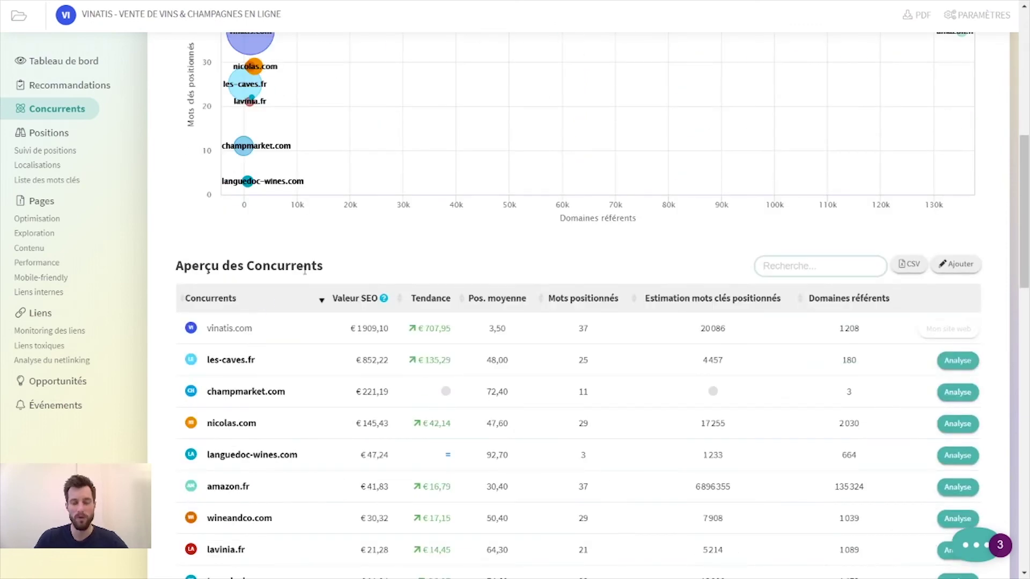
scroll(303, 271, down, 1)
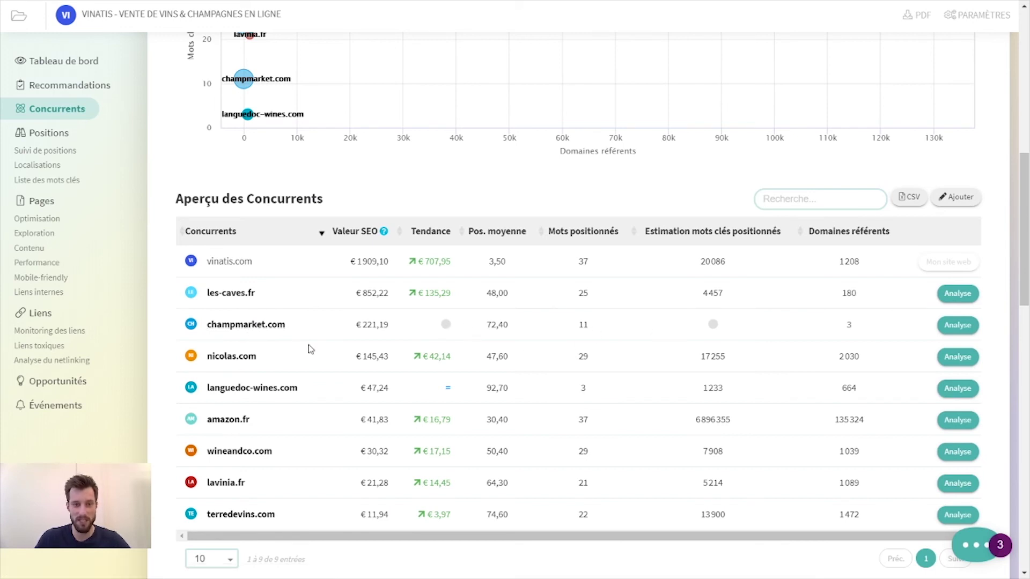
click(237, 324)
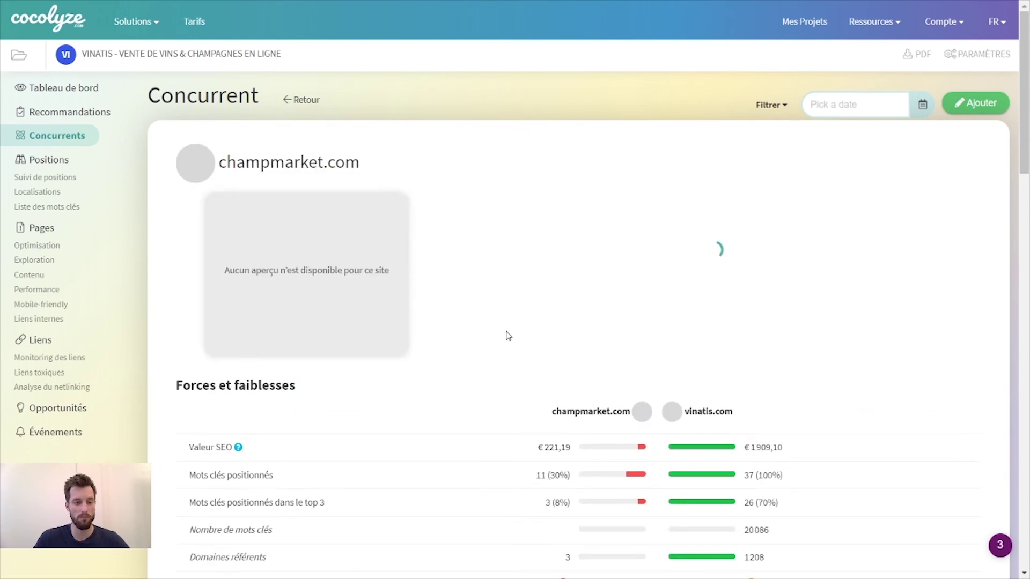
Compare the common keywords, position distribution and keyword positions of champmarket.com with those of vinatis.com
scroll(508, 337, down, 12)
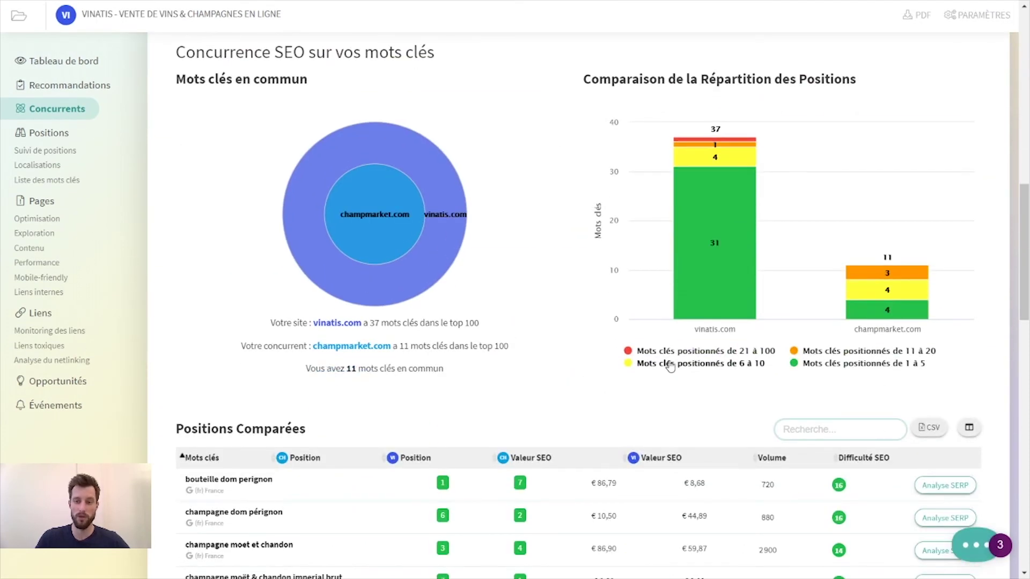
mouse_move(726, 266)
scroll(552, 300, down, 3)
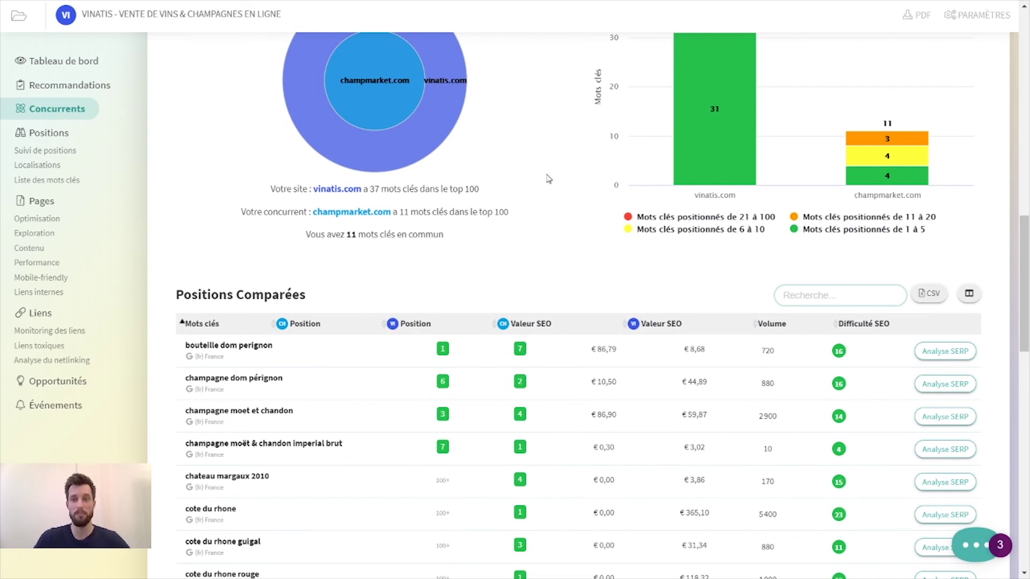
scroll(547, 179, up, 3)
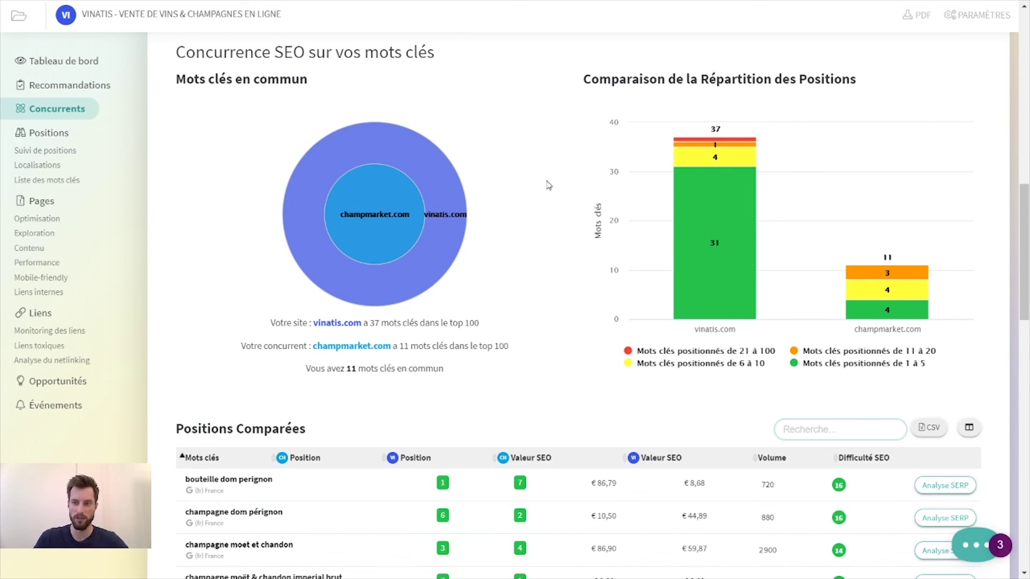
mouse_move(899, 316)
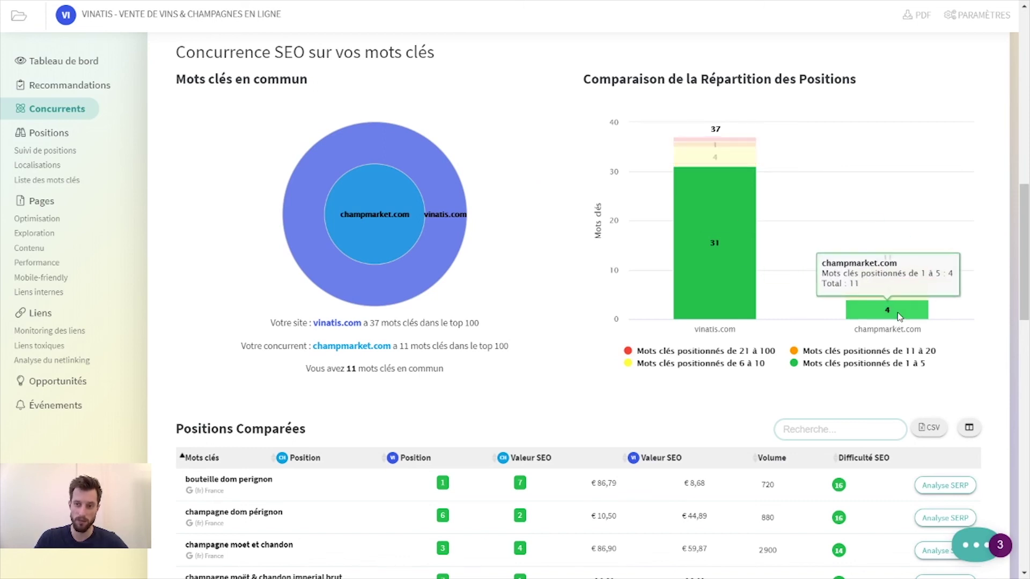